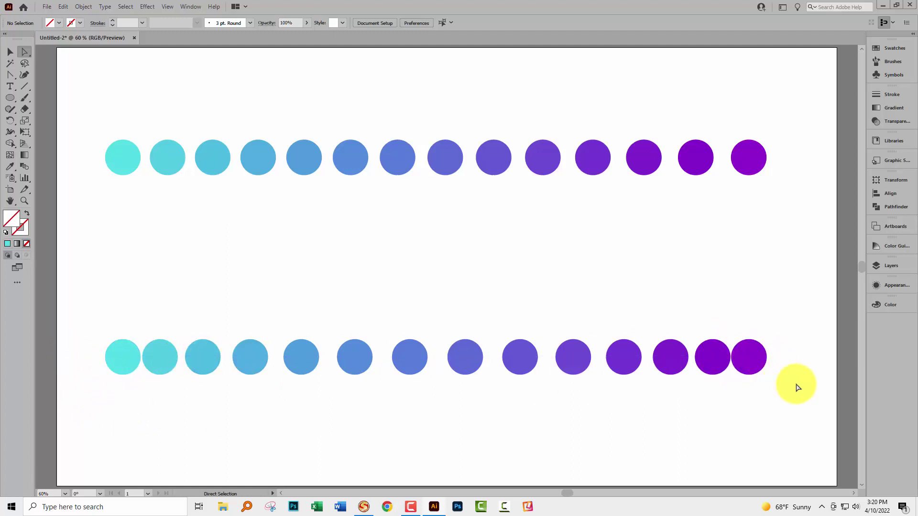
- In the Layers panel, collapse the contents of both existing Blend groups
{"action": "left_click", "coordinate": [889, 265]}
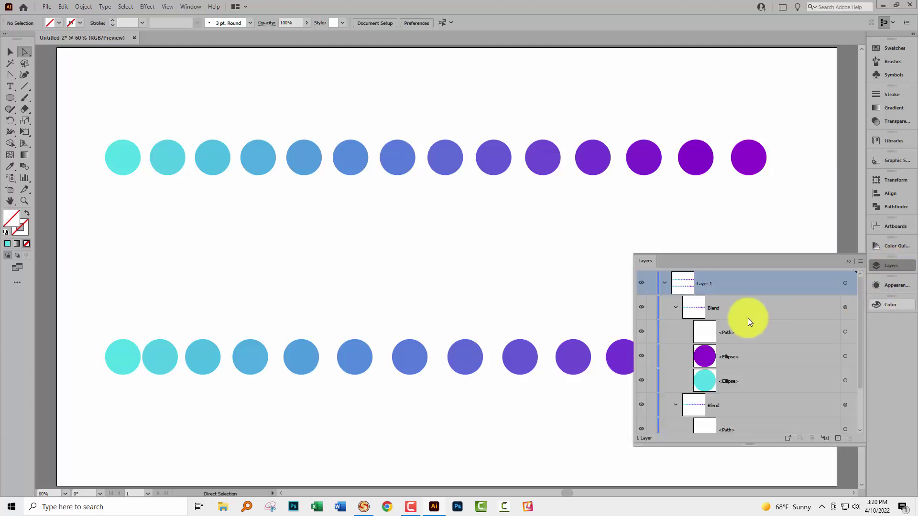
{"action": "scroll", "coordinate": [736, 315], "scroll_direction": "down", "scroll_amount": 2}
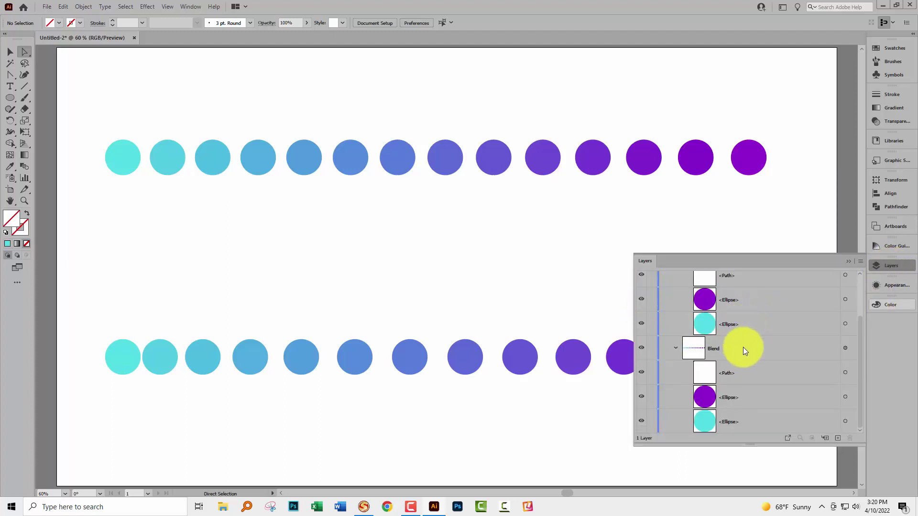
{"action": "scroll", "coordinate": [744, 355], "scroll_direction": "up", "scroll_amount": 2}
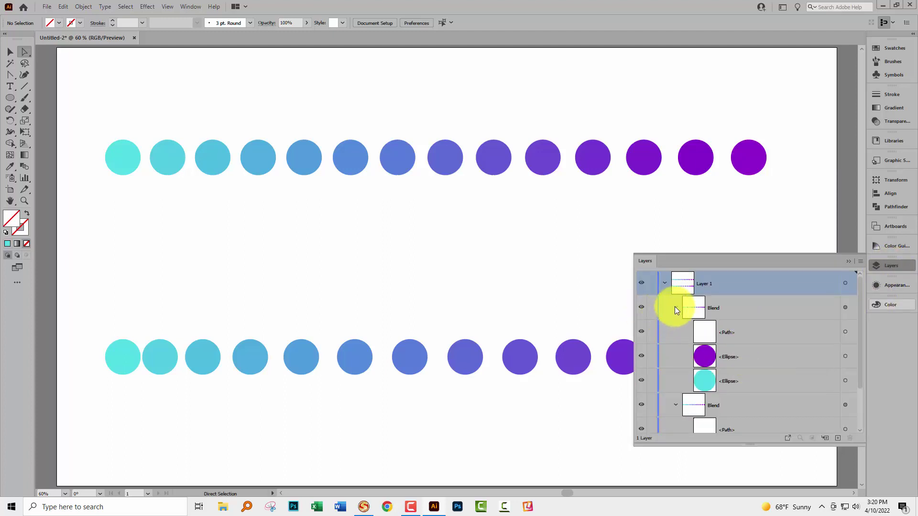
{"action": "left_click", "coordinate": [675, 307]}
{"action": "left_click", "coordinate": [675, 333]}
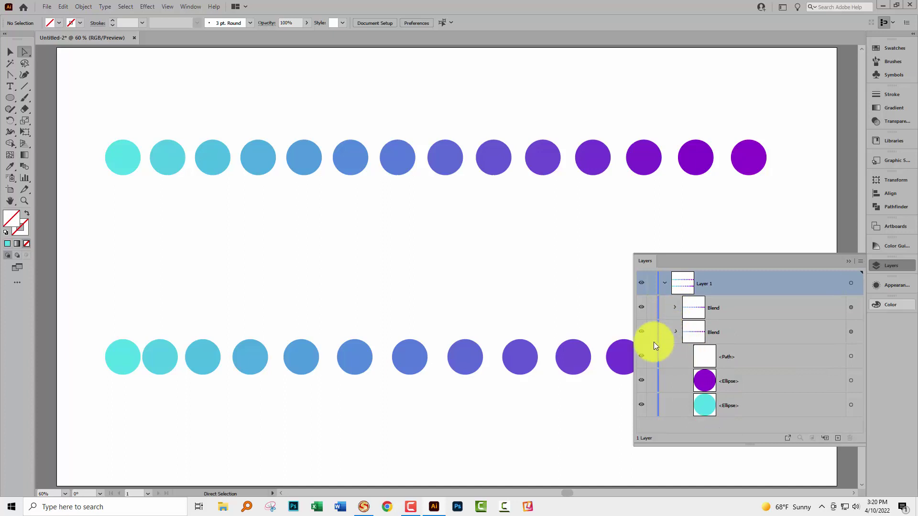
{"action": "left_click", "coordinate": [845, 261]}
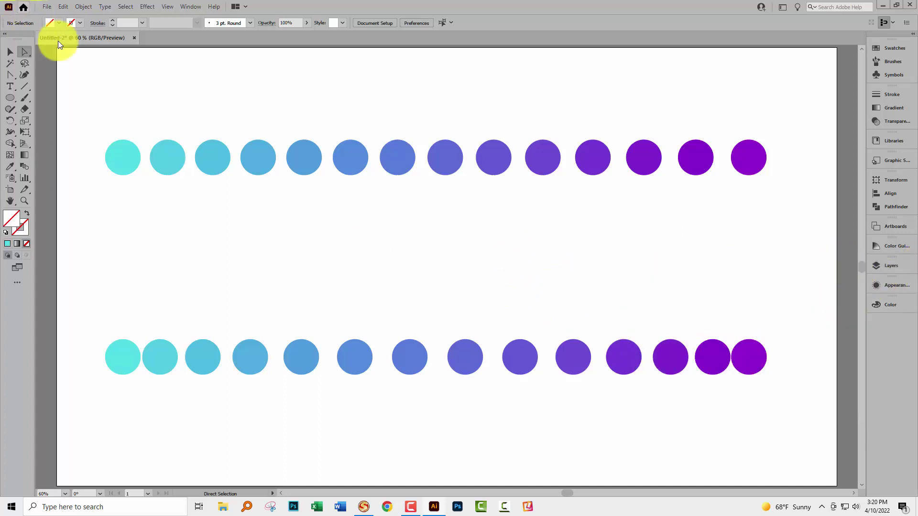
- Delete the old blends, including their spines and all end circles
{"action": "left_click_drag", "start_coordinate": [72, 102], "coordinate": [616, 419]}
{"action": "key", "text": "Delete"}
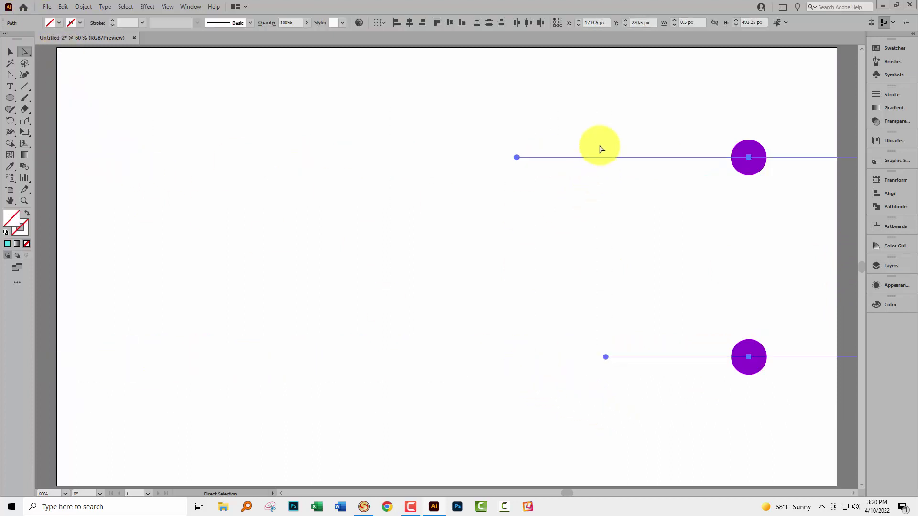
{"action": "left_click_drag", "start_coordinate": [547, 121], "coordinate": [776, 363]}
{"action": "key", "text": "Delete"}
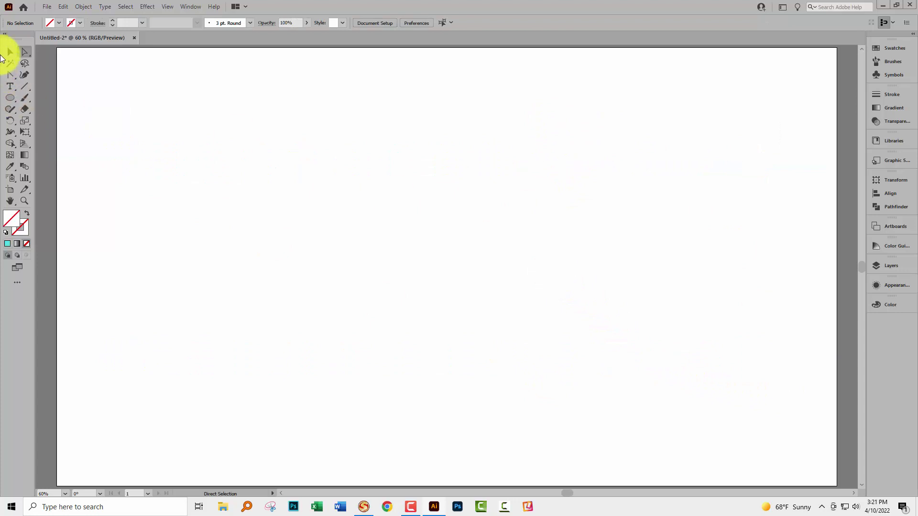
- Draw a 72 px circle at the artboard's top left and fill it cyan
{"action": "left_click", "coordinate": [11, 98]}
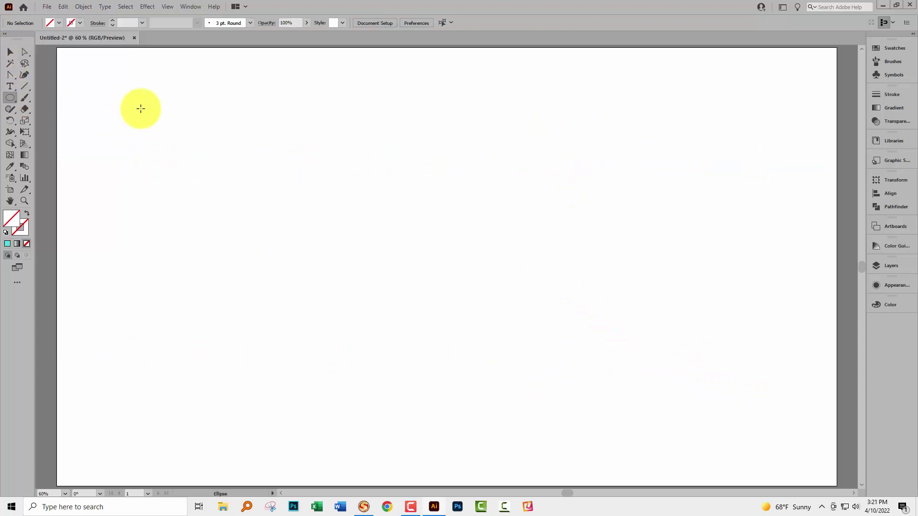
{"action": "left_click_drag", "start_coordinate": [77, 109], "coordinate": [107, 139]}
{"action": "left_click", "coordinate": [10, 245]}
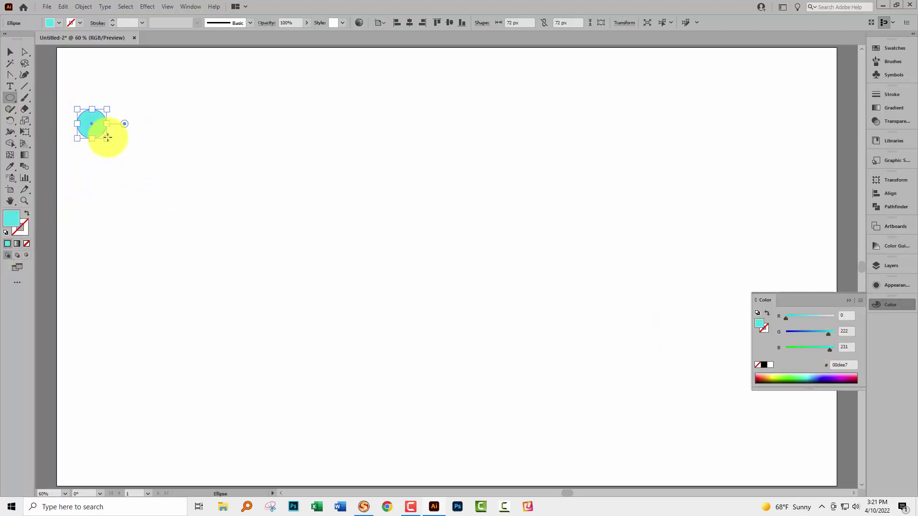
- Copy the circle to the top right, recolor it purple (a500ff), and select both circles
{"action": "left_click", "coordinate": [9, 52]}
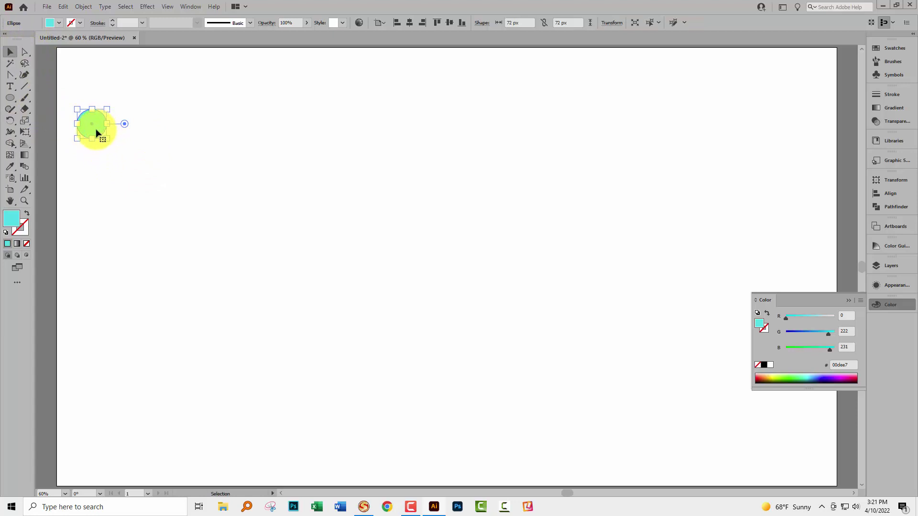
{"action": "left_click_drag", "start_coordinate": [96, 132], "coordinate": [740, 133]}
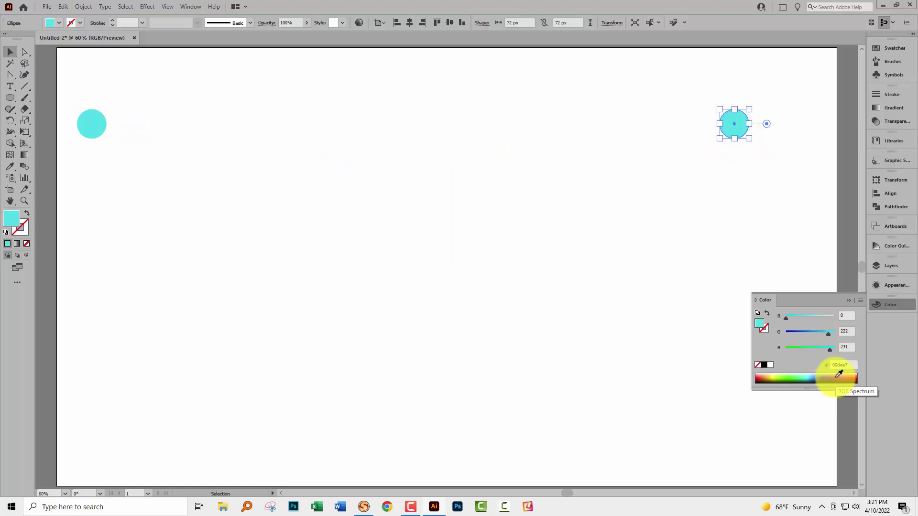
{"action": "left_click", "coordinate": [838, 374]}
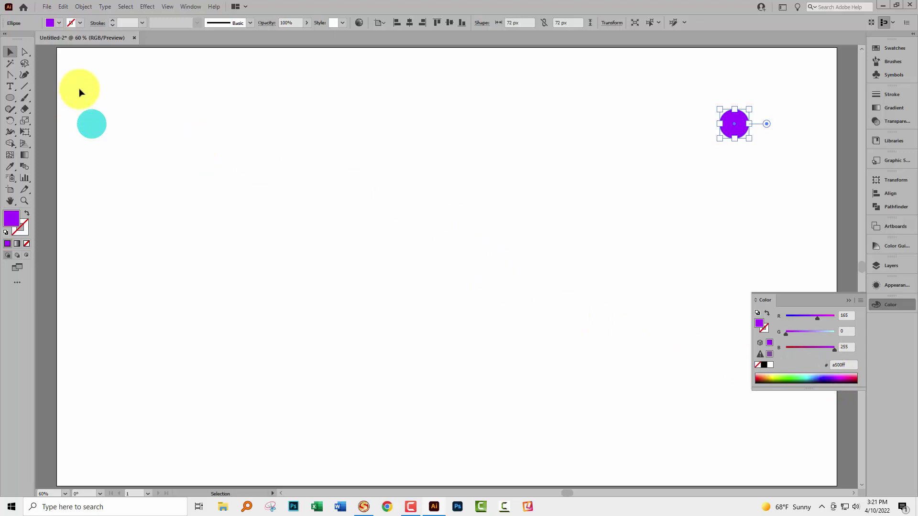
{"action": "left_click_drag", "start_coordinate": [77, 88], "coordinate": [759, 152]}
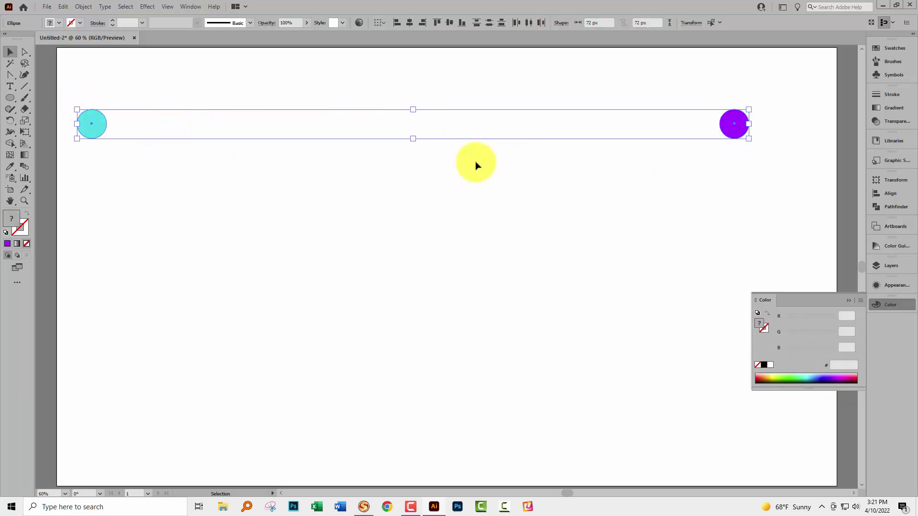
- Make a blend from the two circles with Object > Blend > Make
{"action": "left_click", "coordinate": [80, 9]}
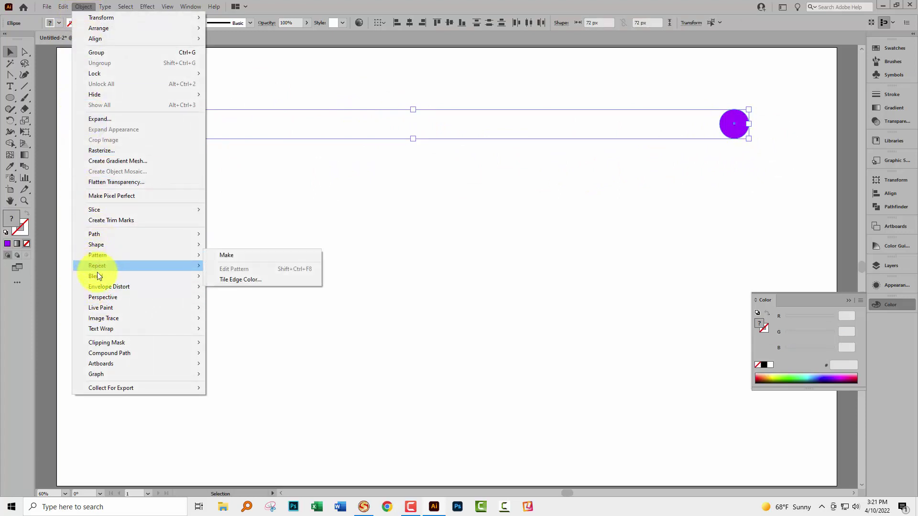
{"action": "mouse_move", "coordinate": [139, 277]}
{"action": "left_click", "coordinate": [233, 277]}
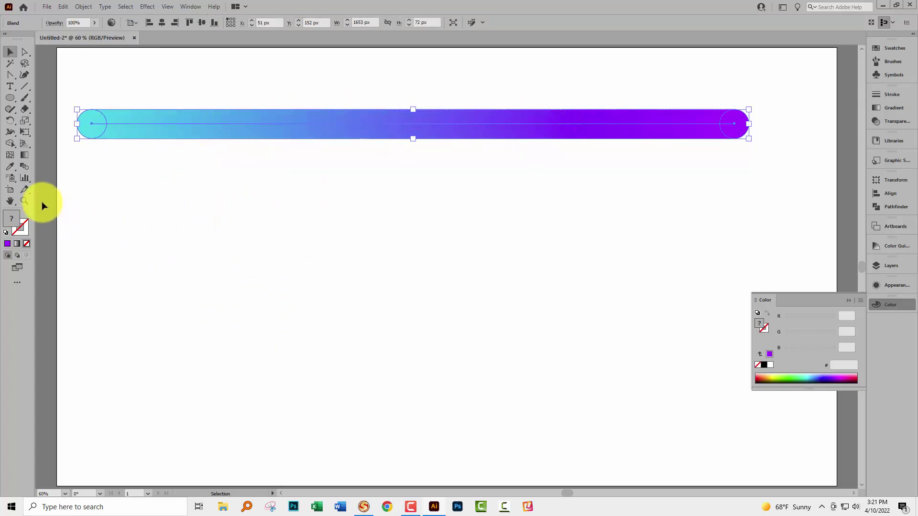
- Set the blend options to Specified Steps with 12 steps
{"action": "double_click", "coordinate": [23, 165]}
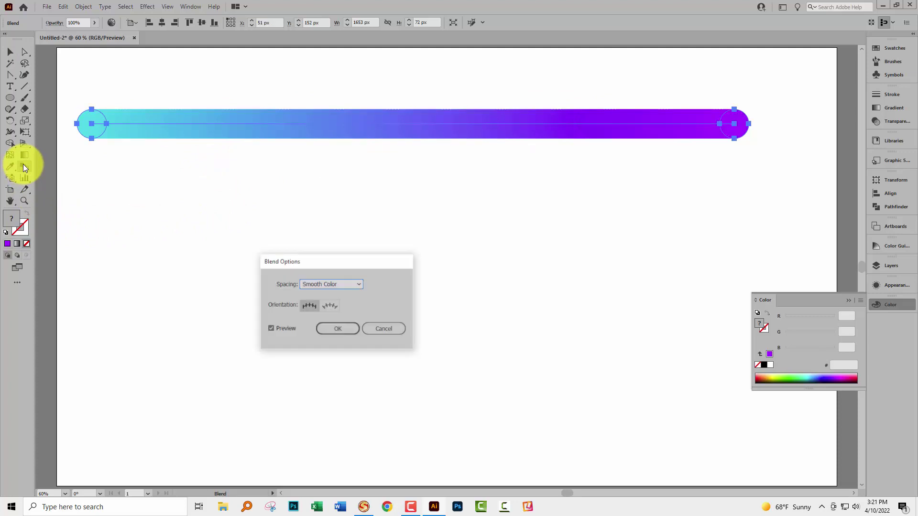
{"action": "left_click", "coordinate": [333, 286]}
{"action": "left_click", "coordinate": [325, 305]}
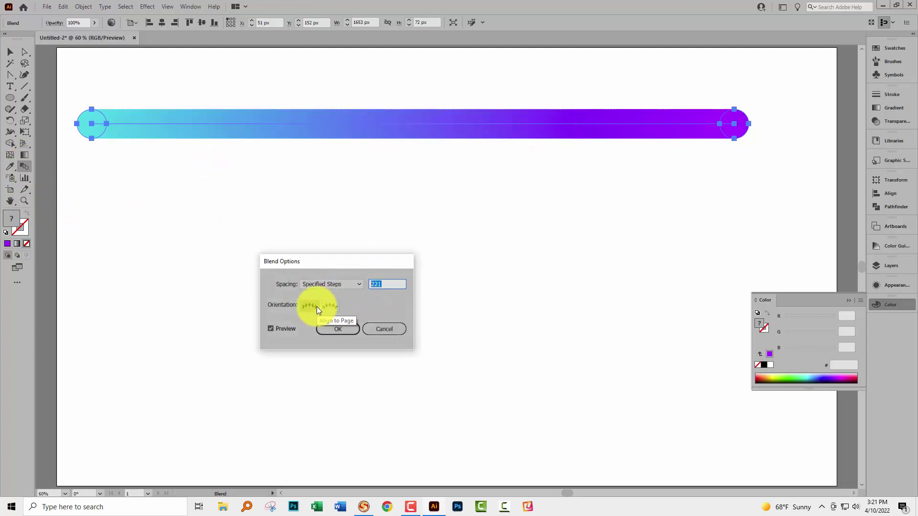
{"action": "type", "text": "12"}
{"action": "key", "text": "Tab"}
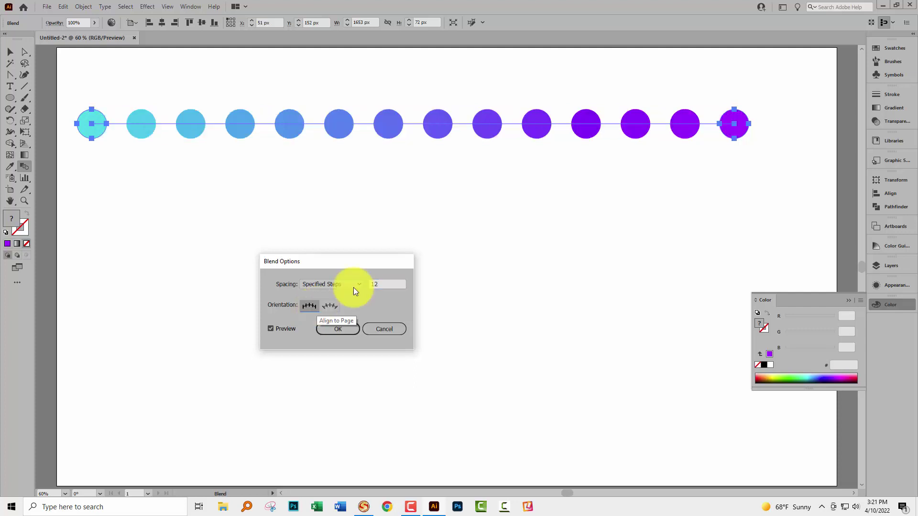
{"action": "left_click", "coordinate": [338, 329]}
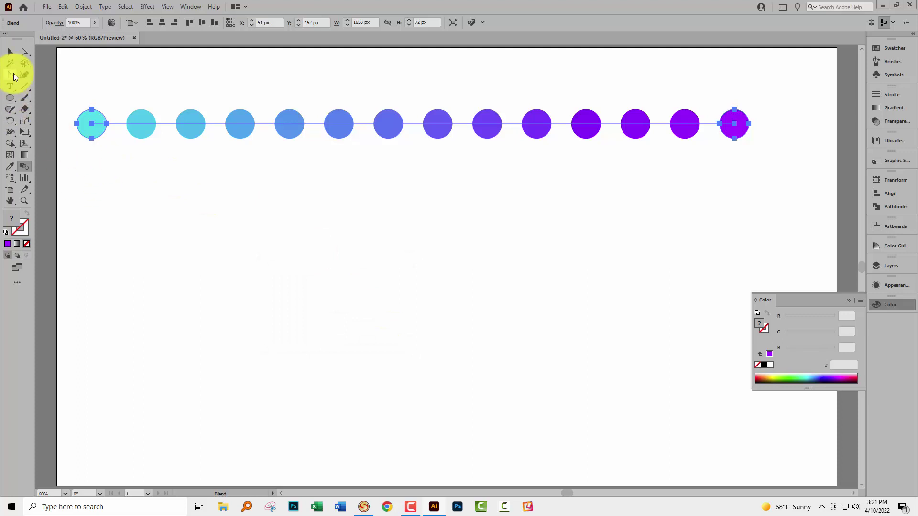
- Copy the cyan-to-purple blend to a second row lower on the artboard, then deselect it
{"action": "left_click", "coordinate": [9, 52]}
{"action": "left_click", "coordinate": [96, 187]}
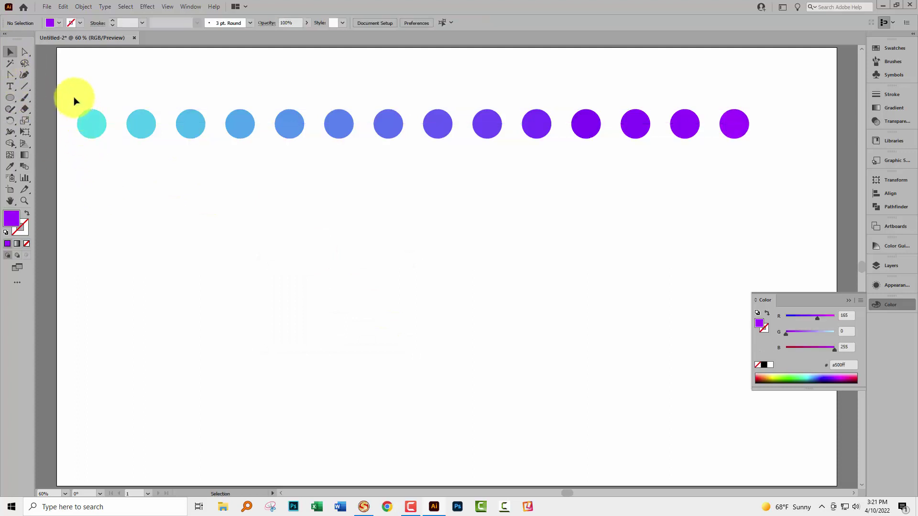
{"action": "left_click_drag", "start_coordinate": [74, 96], "coordinate": [738, 162]}
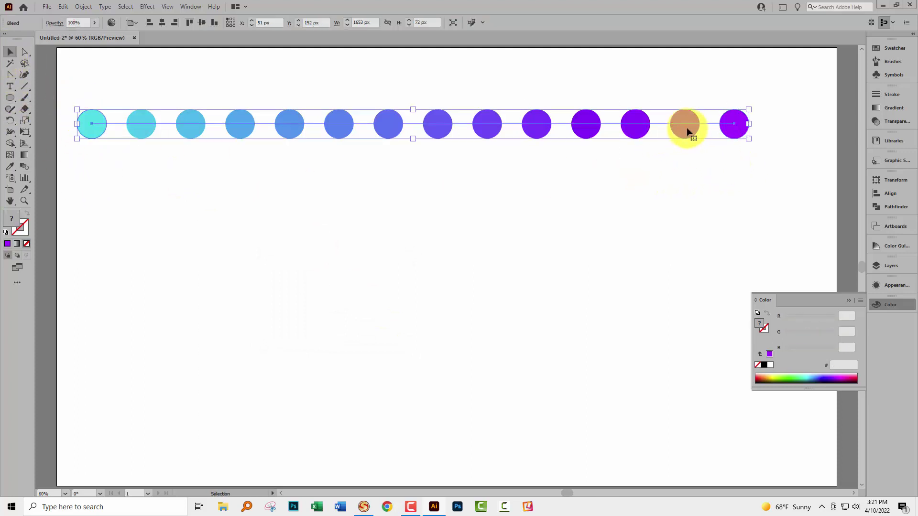
{"action": "left_click_drag", "start_coordinate": [688, 131], "coordinate": [693, 301]}
{"action": "left_click", "coordinate": [850, 301]}
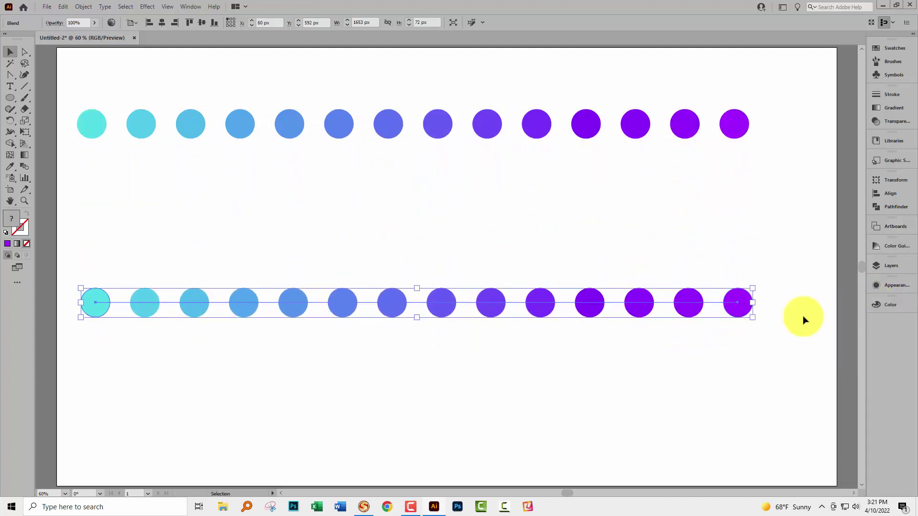
{"action": "left_click", "coordinate": [592, 375]}
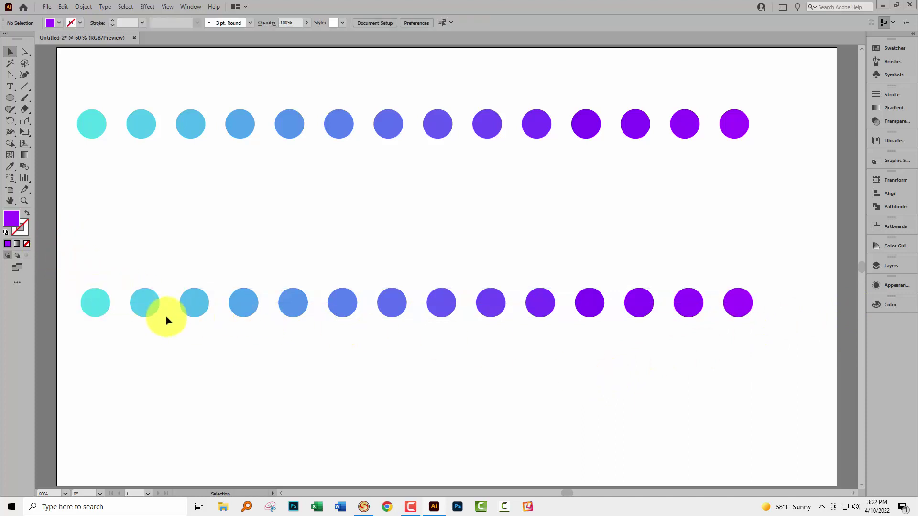
- In the Layers panel, expand the lower Blend and target its <Path> spine
{"action": "left_click", "coordinate": [883, 266]}
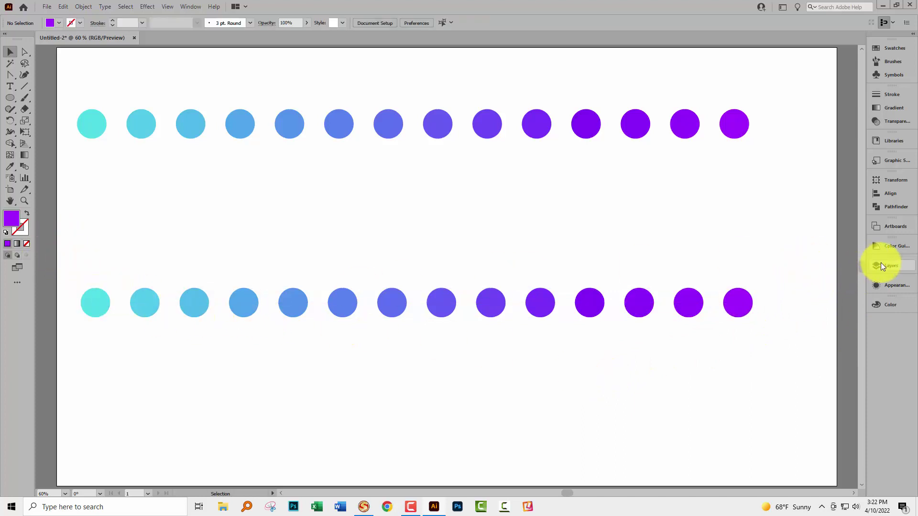
{"action": "left_click", "coordinate": [143, 297]}
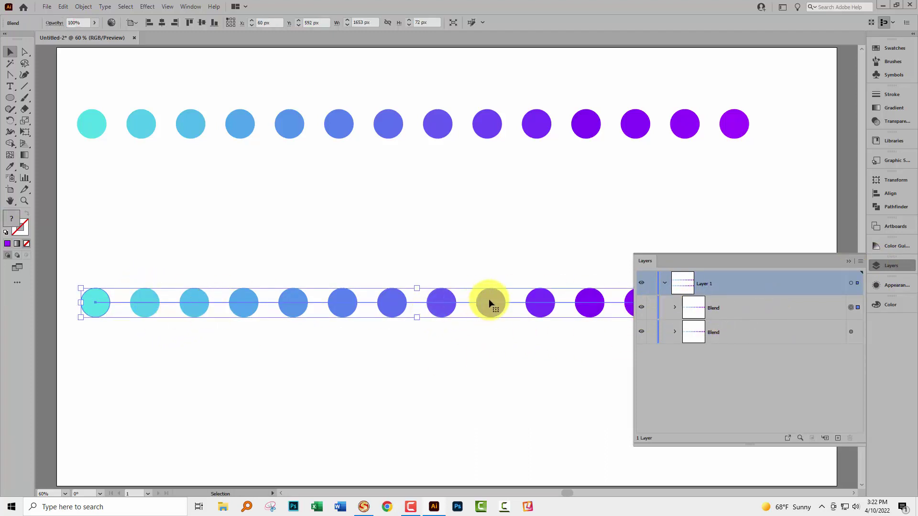
{"action": "left_click", "coordinate": [675, 308]}
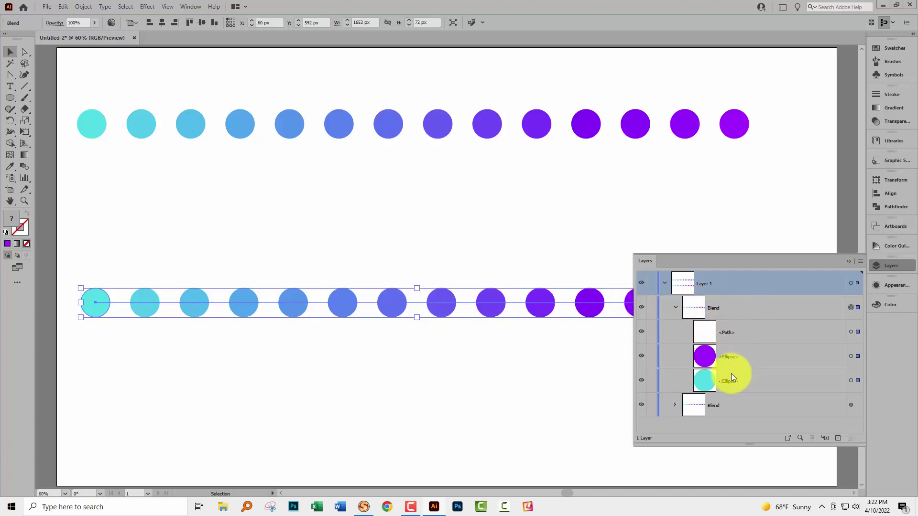
{"action": "left_click", "coordinate": [703, 386]}
{"action": "left_click", "coordinate": [707, 357]}
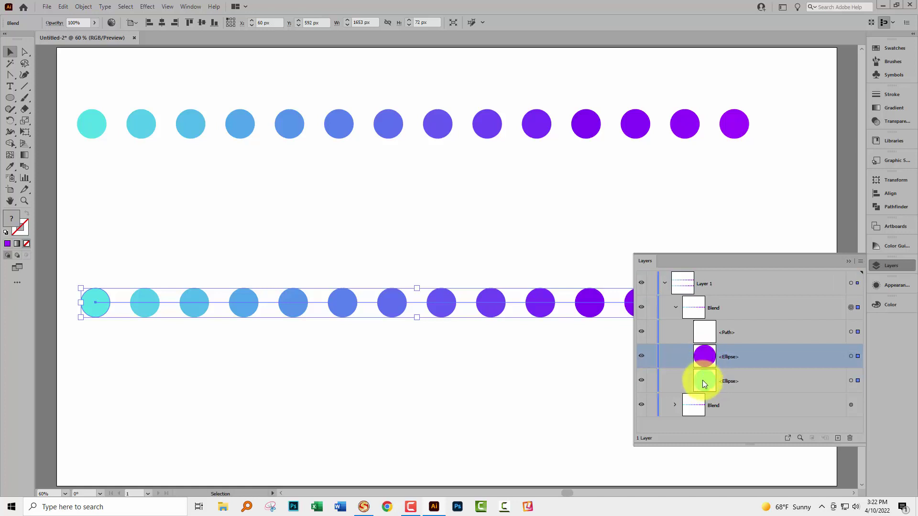
{"action": "left_click", "coordinate": [722, 334]}
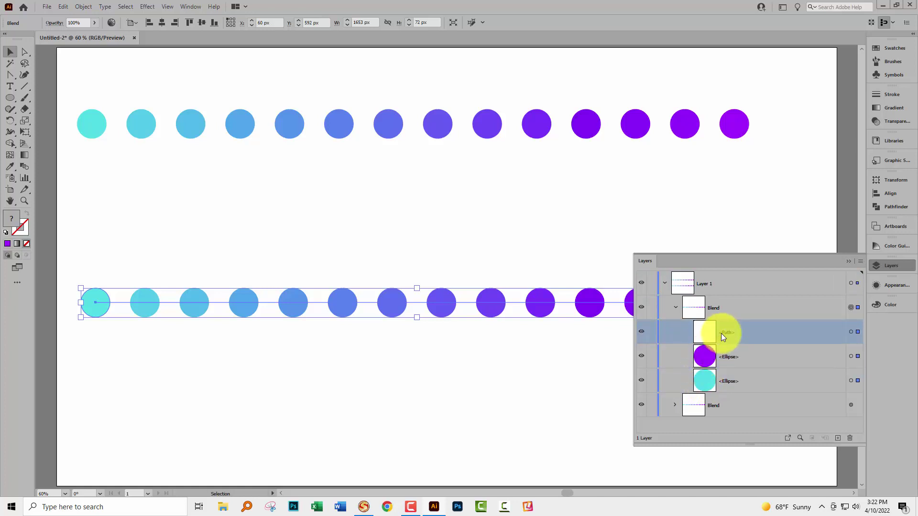
{"action": "left_click", "coordinate": [853, 333]}
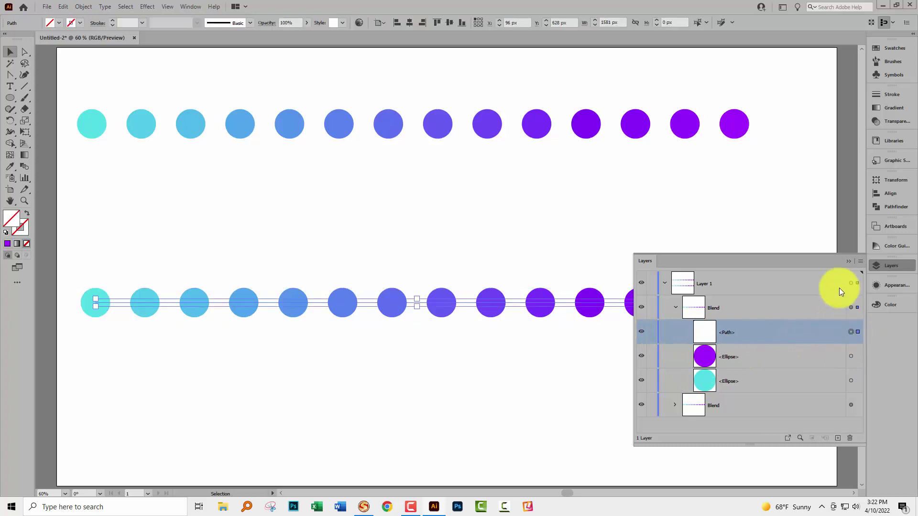
{"action": "left_click", "coordinate": [848, 261]}
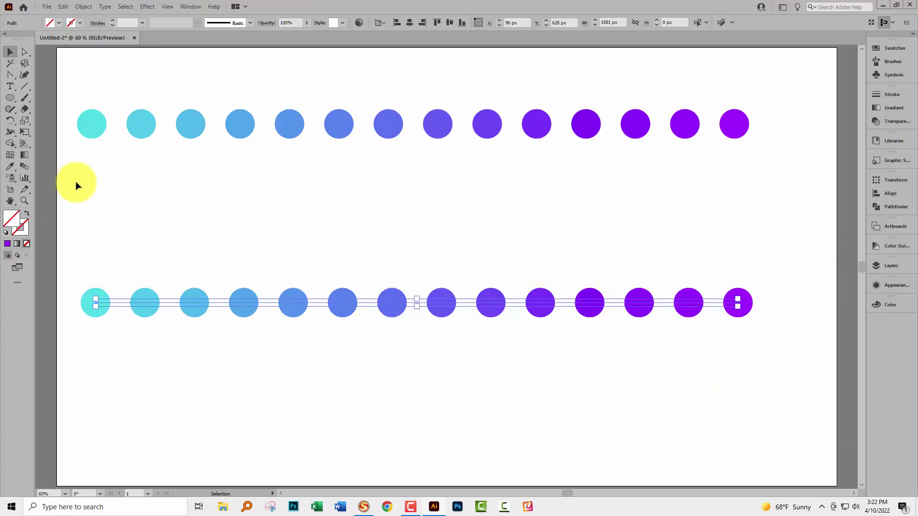
- Convert the lower spine's first anchor to smooth and pull its handle out horizontally
{"action": "left_click", "coordinate": [25, 52]}
{"action": "left_click", "coordinate": [145, 231]}
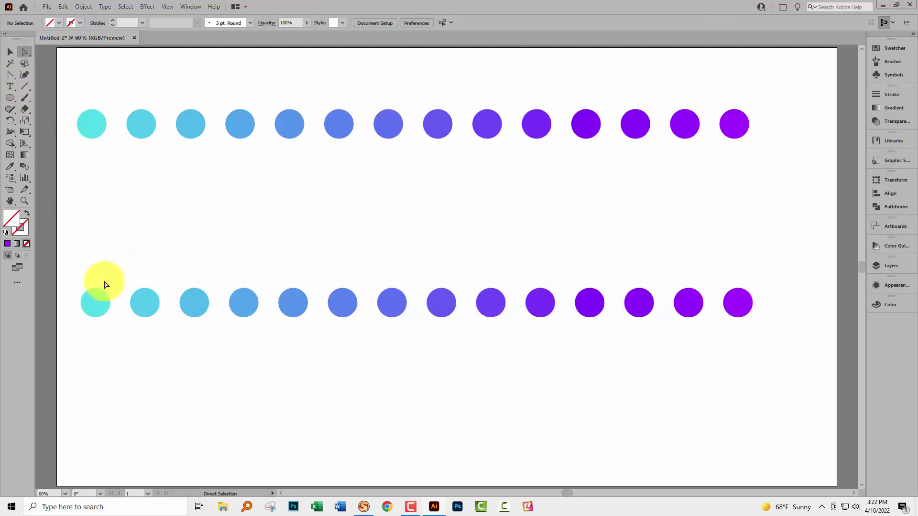
{"action": "left_click", "coordinate": [95, 305]}
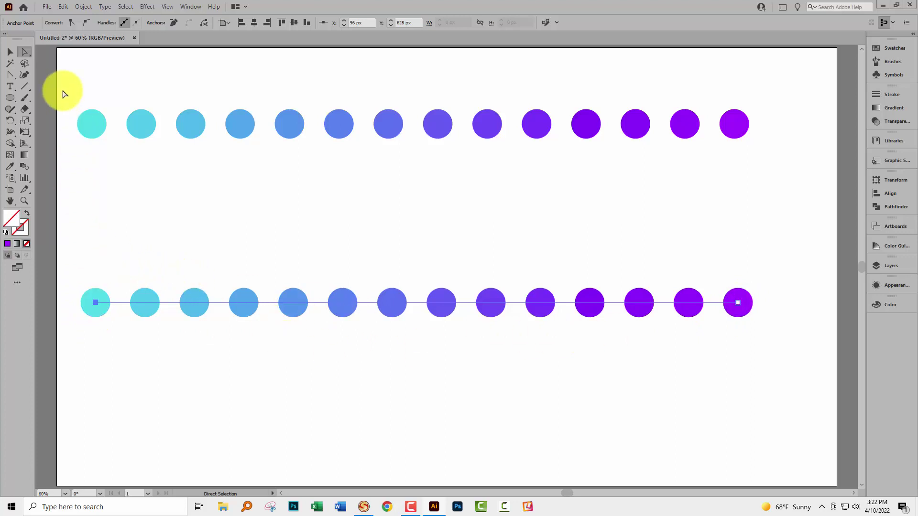
{"action": "left_click", "coordinate": [84, 21]}
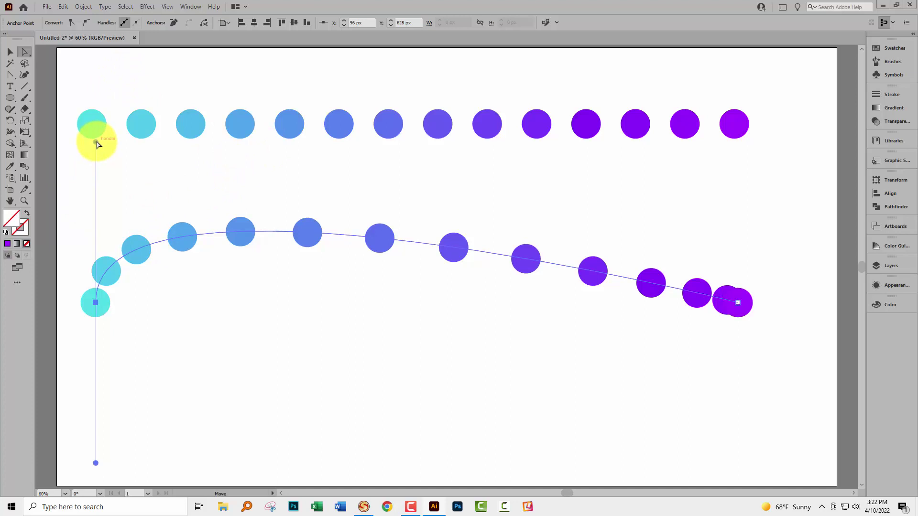
{"action": "left_click_drag", "start_coordinate": [97, 144], "coordinate": [320, 322]}
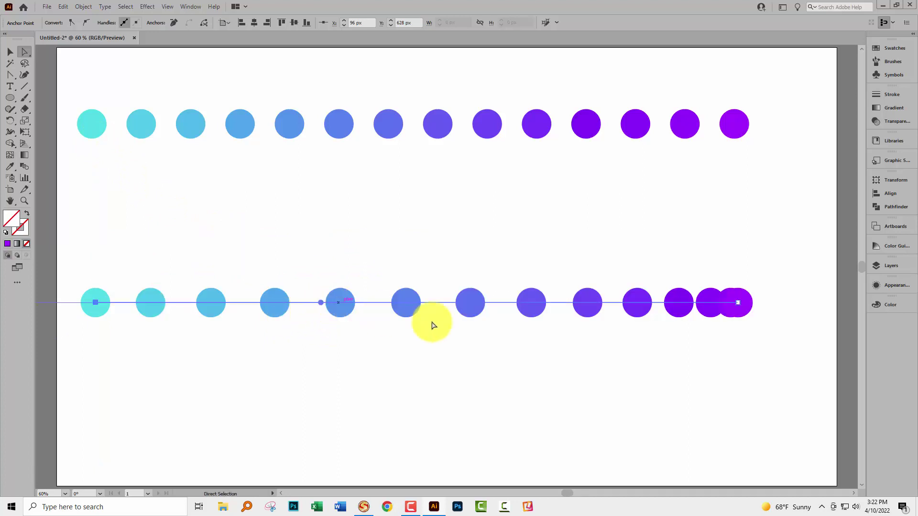
- Convert the spine's end anchor to smooth and drag its handle back to horizontal
{"action": "left_click", "coordinate": [736, 302]}
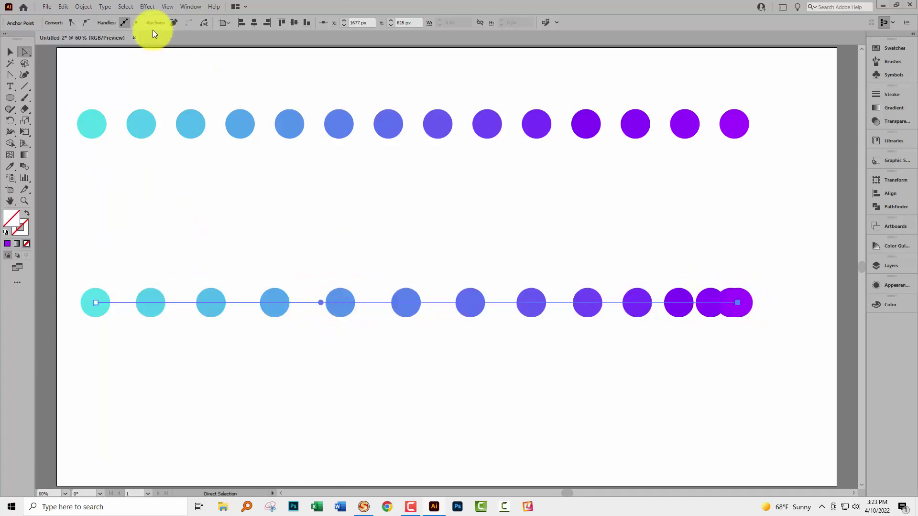
{"action": "left_click", "coordinate": [87, 23]}
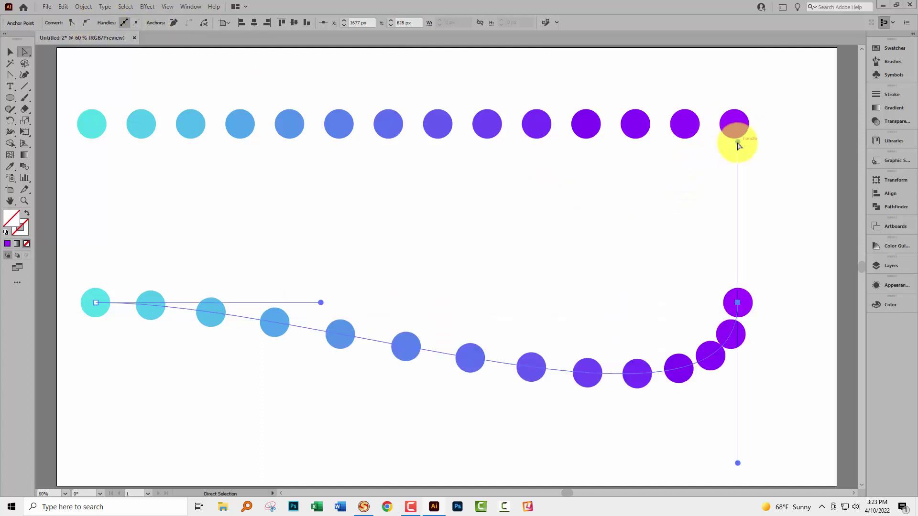
{"action": "left_click_drag", "start_coordinate": [738, 144], "coordinate": [854, 310]}
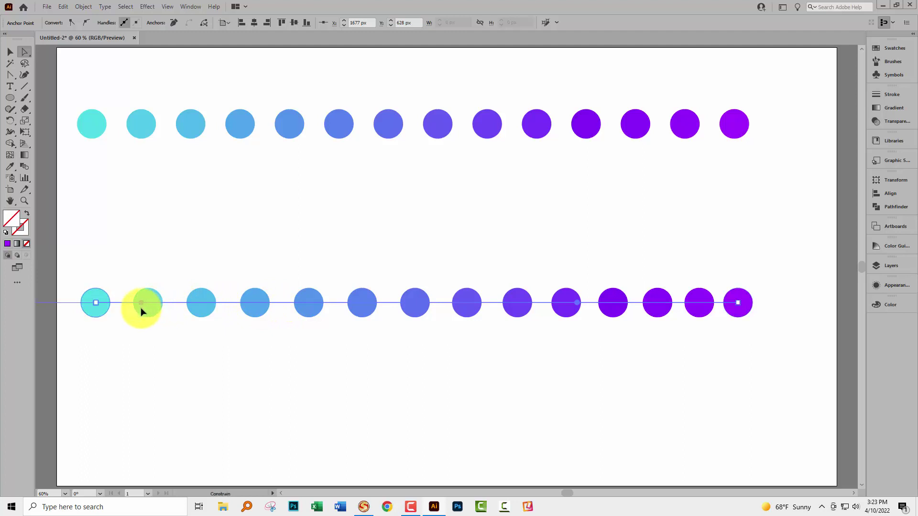
- Flatten the start handle, then lengthen the right-end anchor's handle along the spine
{"action": "mouse_move", "coordinate": [140, 307]}
{"action": "left_mouse_down"}
{"action": "mouse_move", "coordinate": [59, 305]}
{"action": "mouse_move", "coordinate": [225, 308]}
{"action": "mouse_move", "coordinate": [123, 311]}
{"action": "left_mouse_up"}
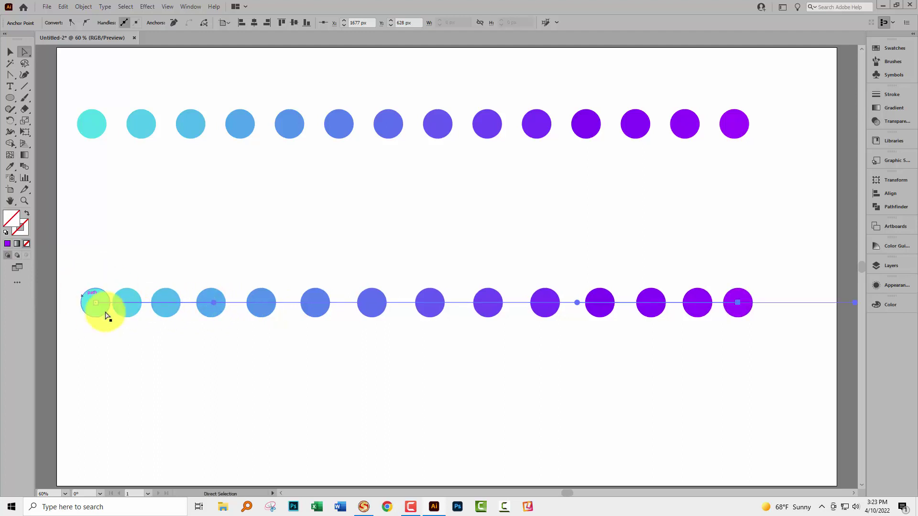
{"action": "left_click", "coordinate": [733, 303]}
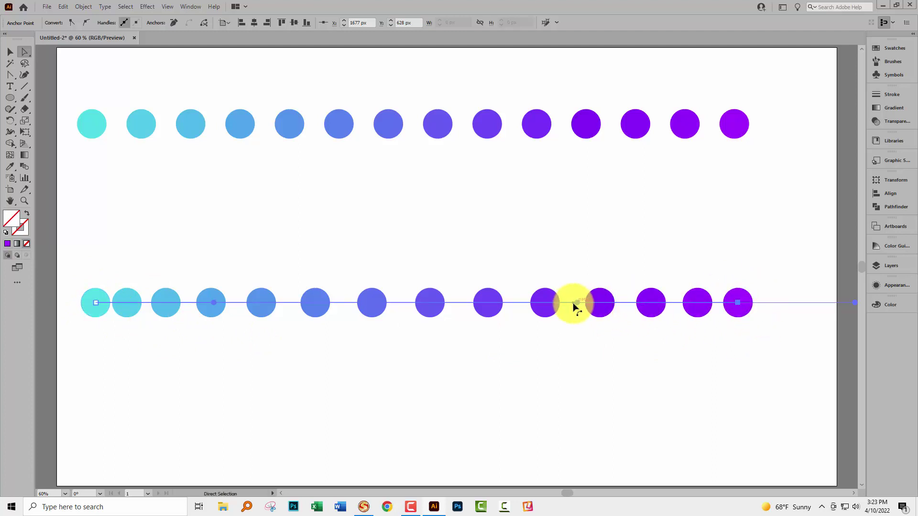
{"action": "left_click_drag", "start_coordinate": [577, 304], "coordinate": [632, 302]}
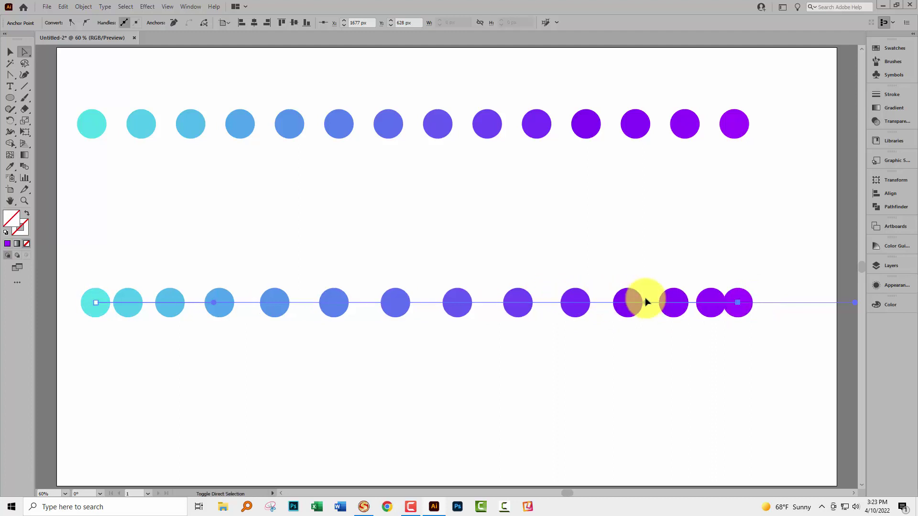
{"action": "left_click_drag", "start_coordinate": [645, 301], "coordinate": [619, 304]}
{"action": "left_click", "coordinate": [636, 342]}
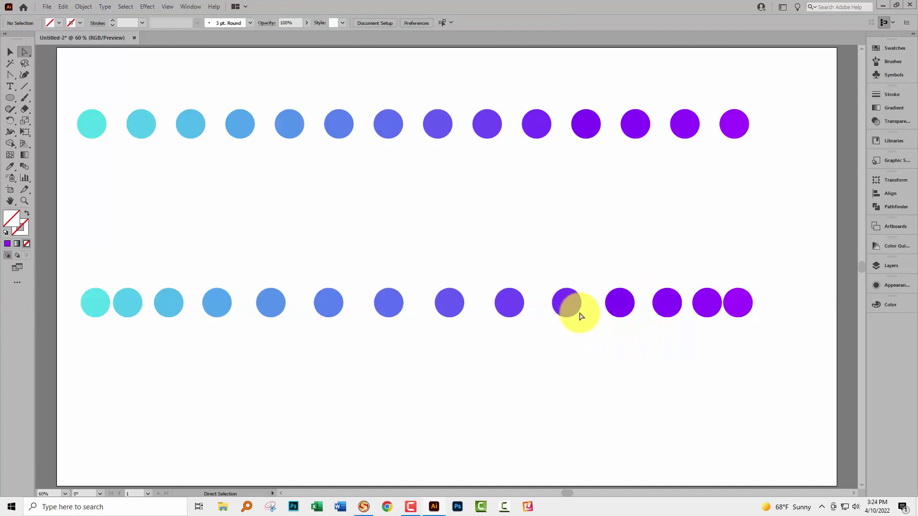